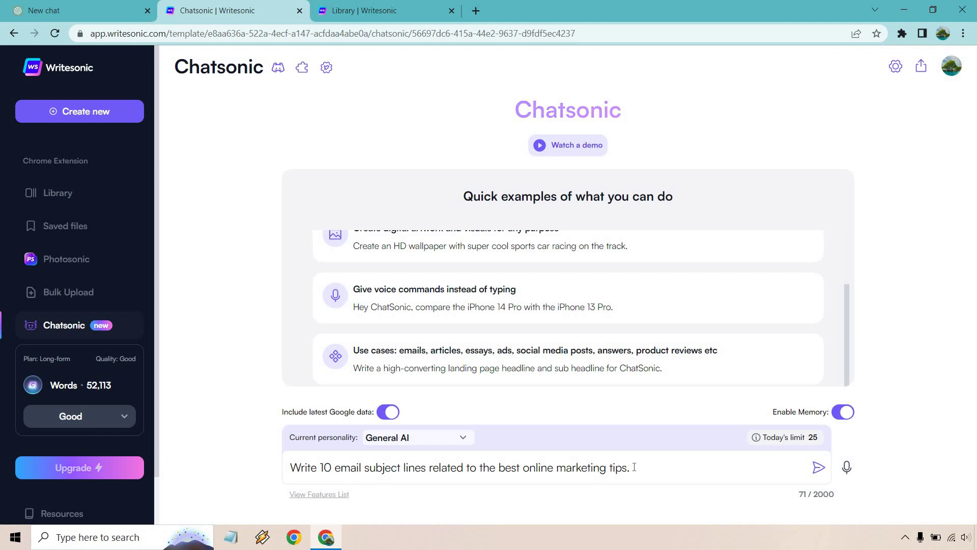
Switch to the ChatGPT tab holding the same 10 online-marketing email subject-lines prompt.
left_click(60, 6)
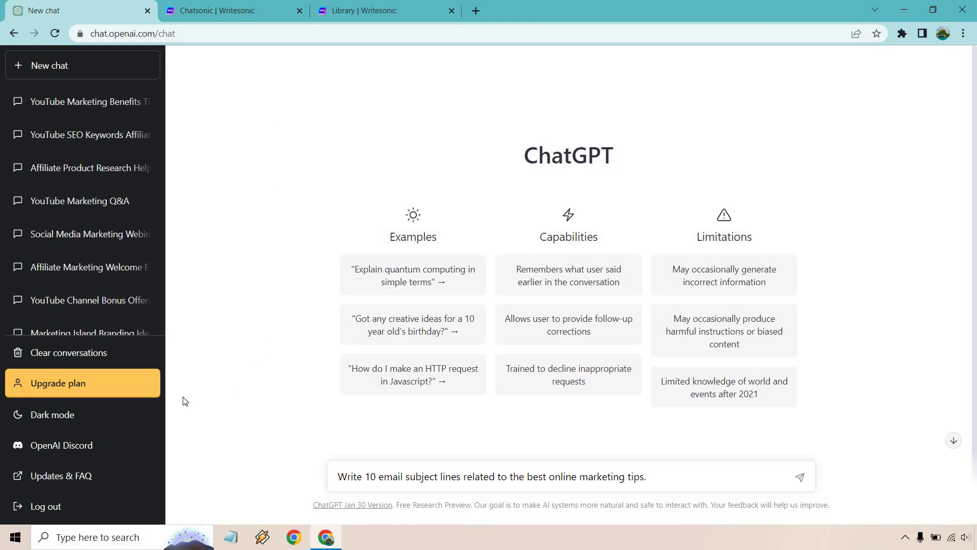
Review ChatGPT's Free versus Plus ($20/mo) plan comparison, then return to Chatsonic.
left_click(71, 388)
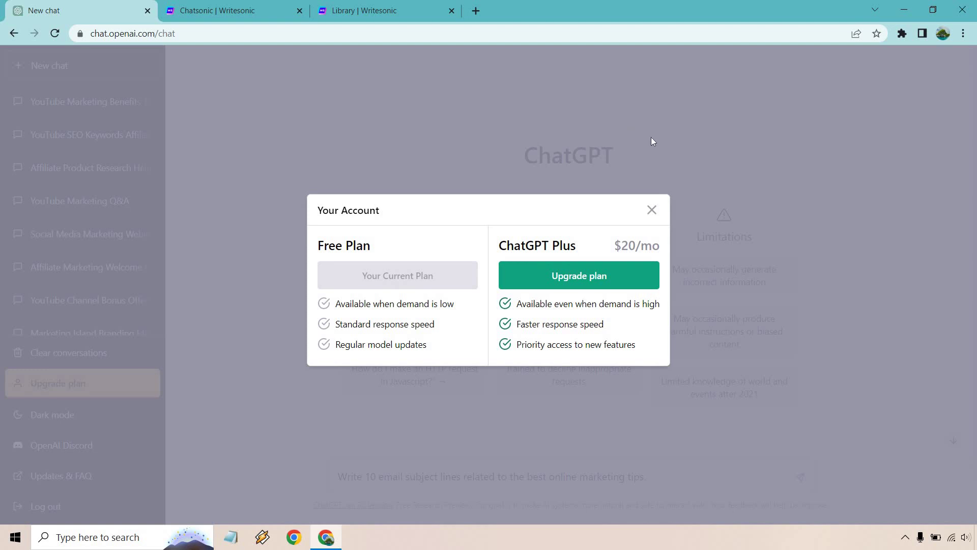
left_click(652, 210)
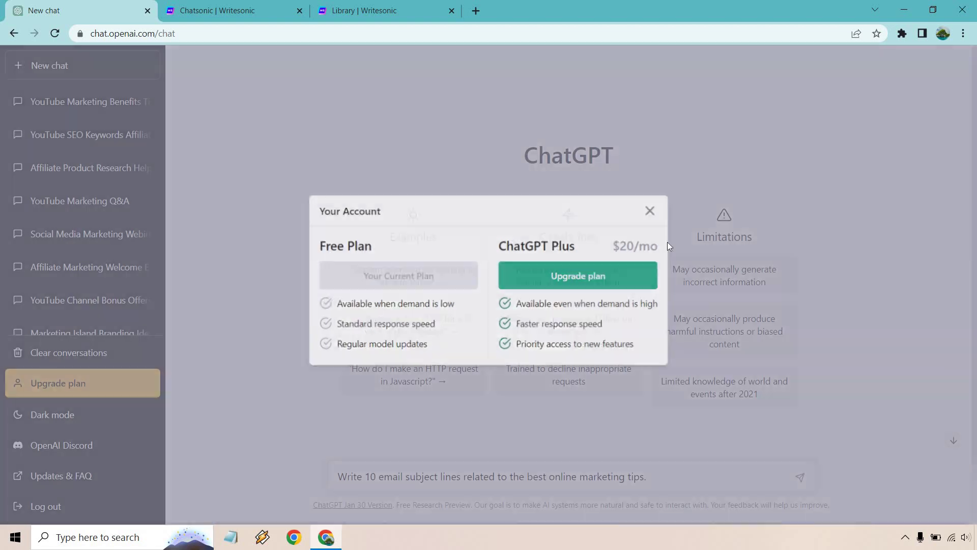
left_click(236, 5)
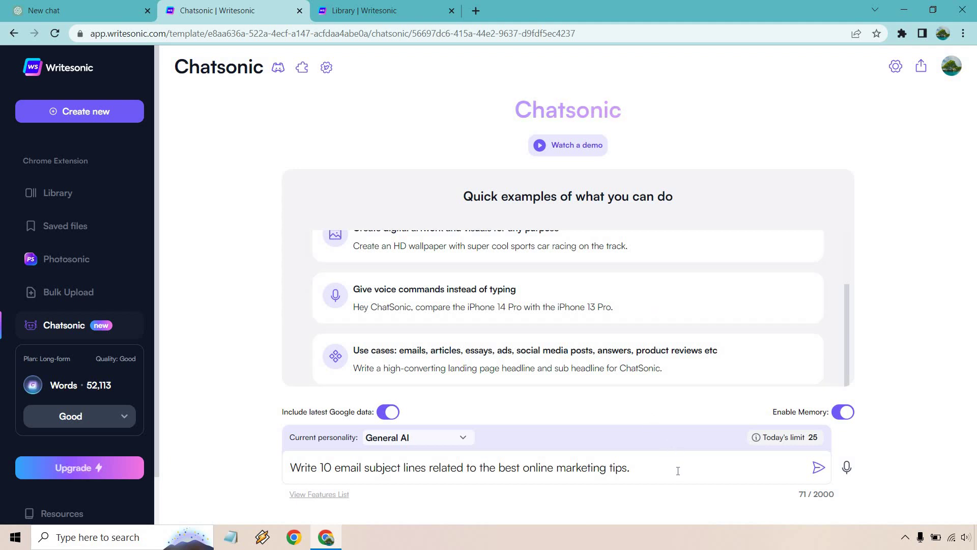
Send the subject-line prompt to Chatsonic and scroll through all ten generated subject lines.
left_click(817, 474)
left_click(69, 5)
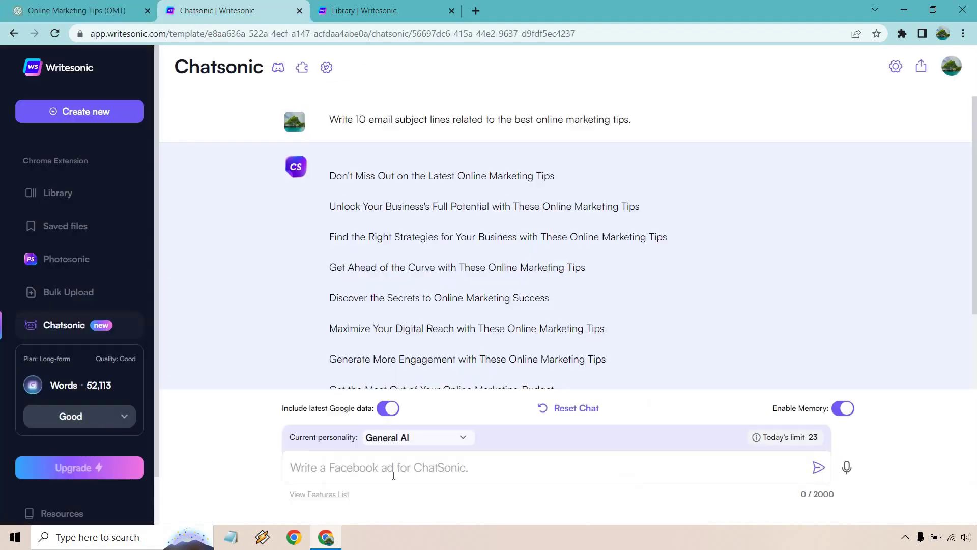
mouse_move(922, 305)
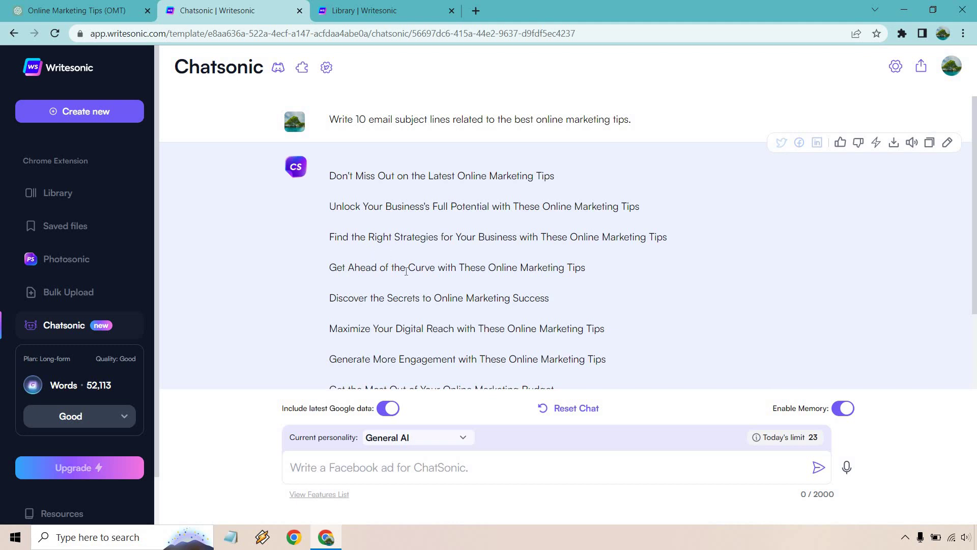
scroll(400, 275, "down", 2)
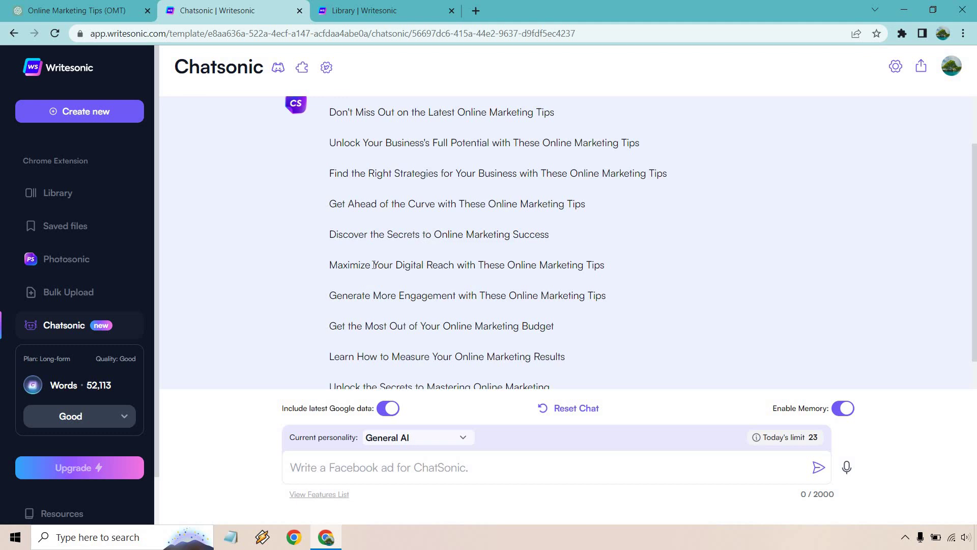
scroll(402, 281, "down", 1)
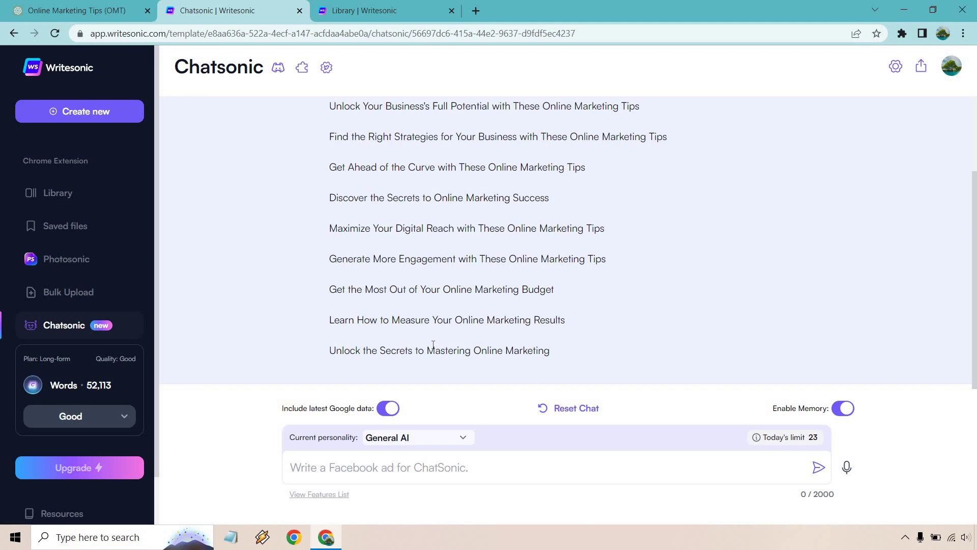
left_click(92, 6)
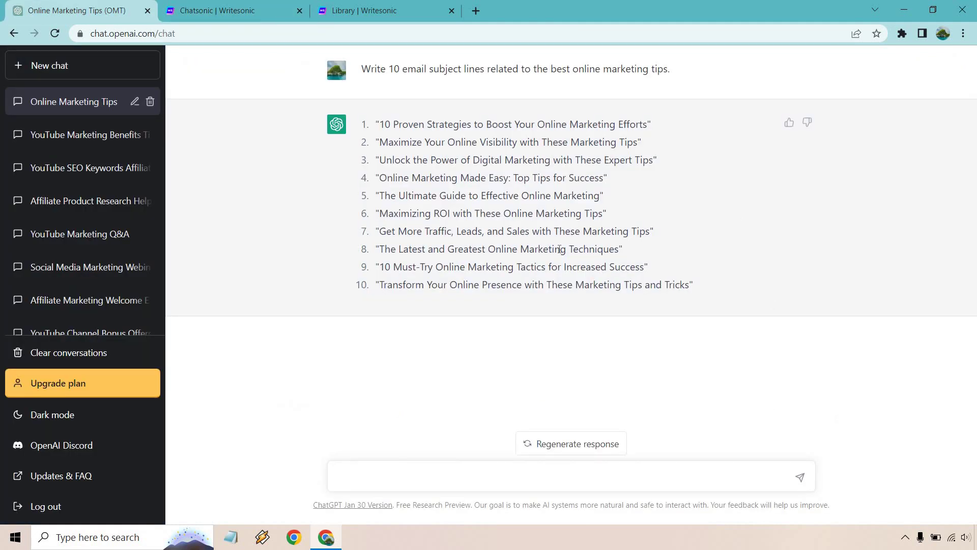
left_click(239, 9)
scroll(636, 243, "up", 2)
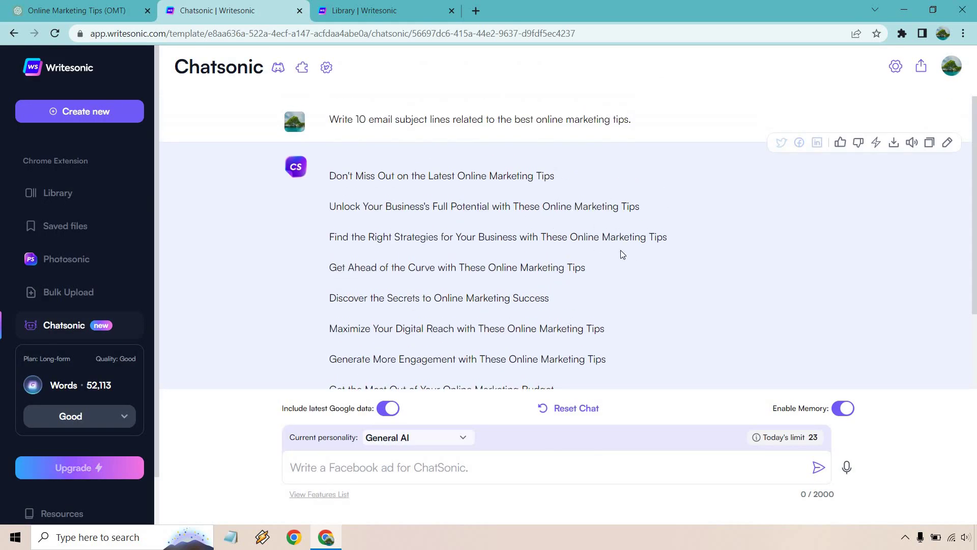
left_click(74, 9)
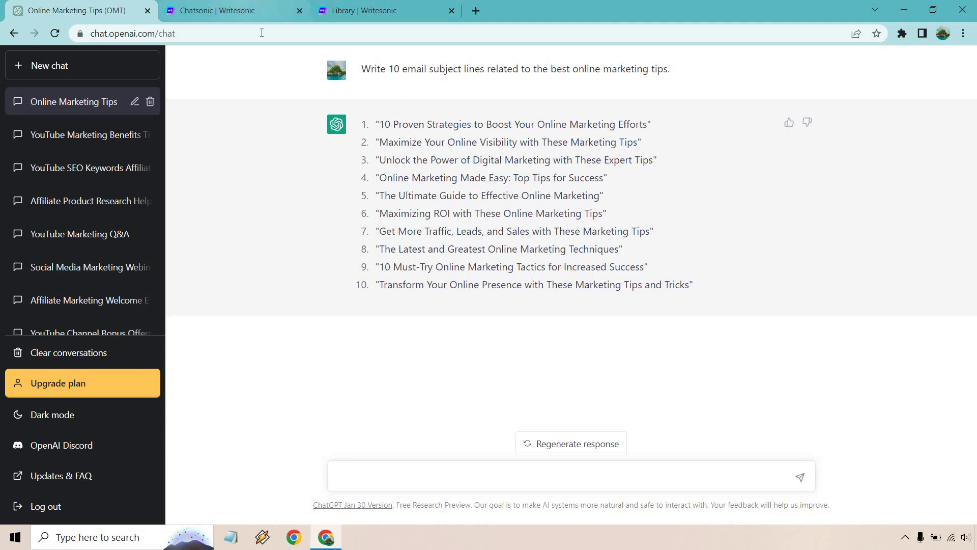
Compare ChatGPT's list opening '10 Proven Strategies to Boost Your Online Marketing Efforts' with Chatsonic's.
left_click(224, 10)
Send ChatGPT the subscriber email prompt titled 'The Ultimate Guide to Effective Online Marketing'.
scroll(670, 257, "down", 2)
scroll(675, 261, "up", 3)
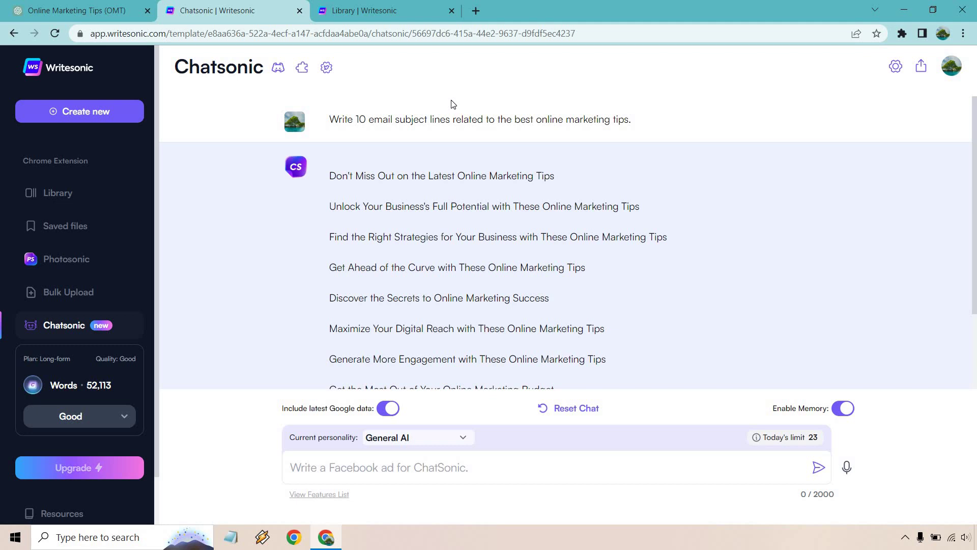
mouse_move(454, 107)
key("ctrl+shift+Tab")
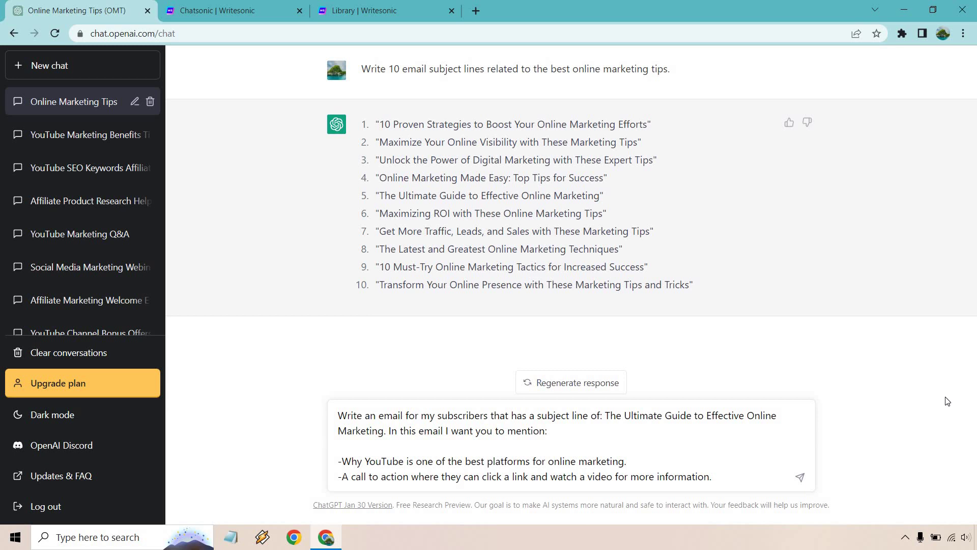
left_click(801, 477)
Send the same subscriber email request to Chatsonic and scroll through its reply.
left_click(232, 10)
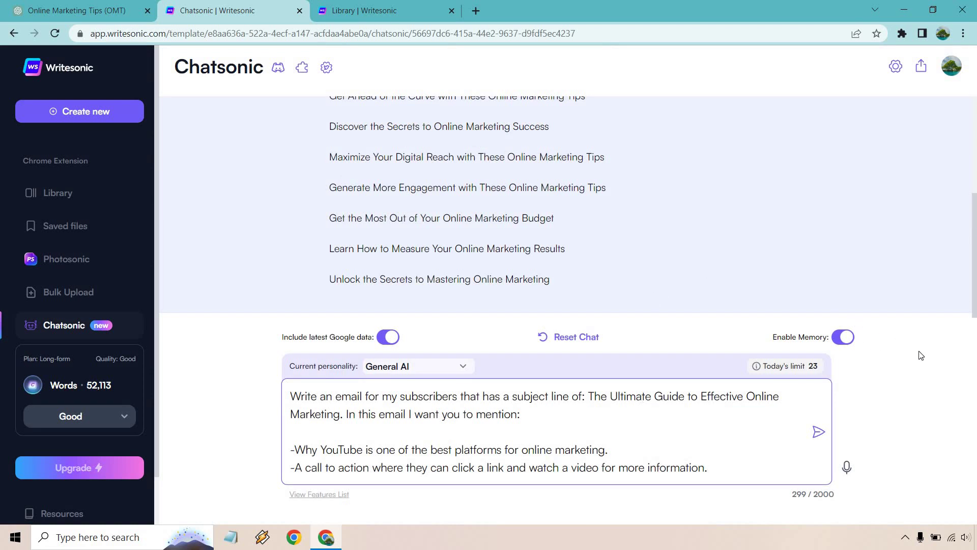
left_click(819, 432)
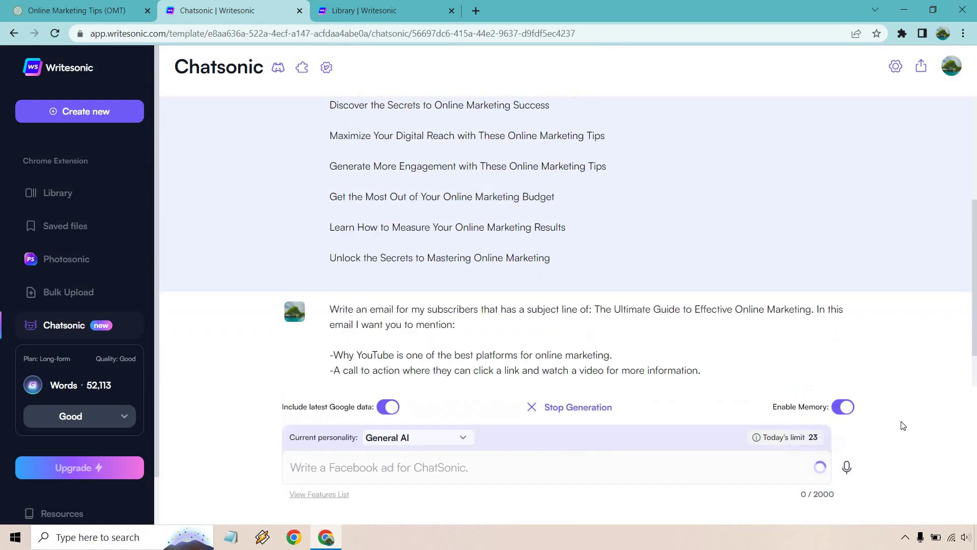
scroll(939, 286, "up", 1)
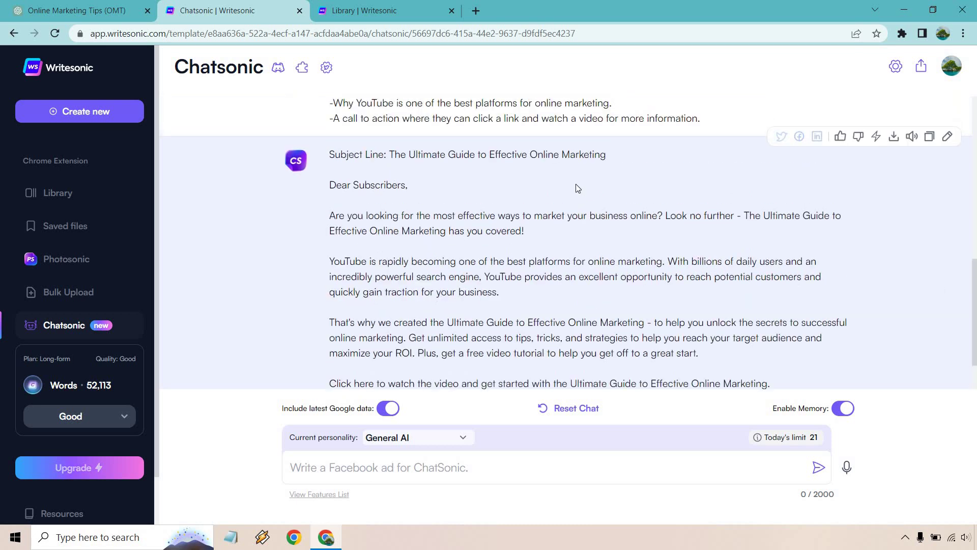
scroll(576, 189, "down", 1)
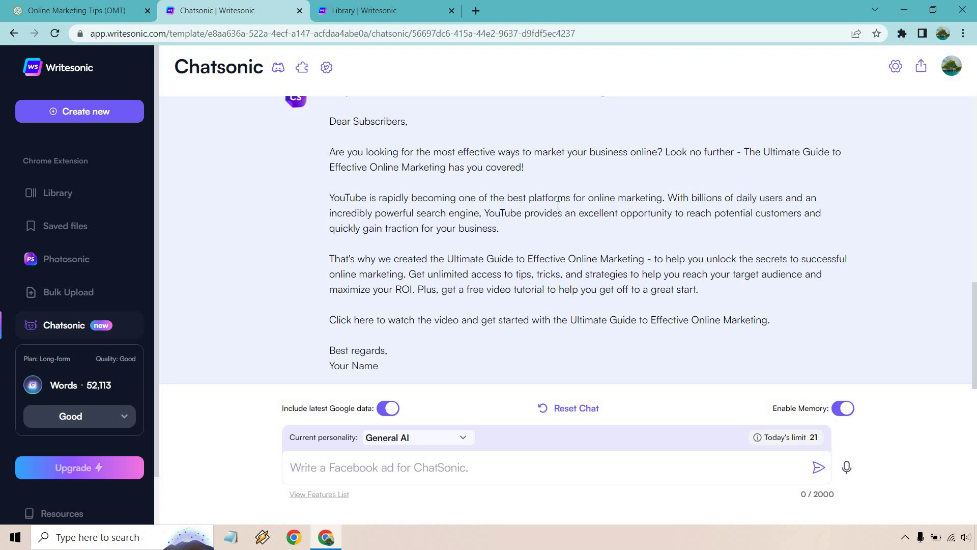
left_click_drag(501, 231, 331, 203)
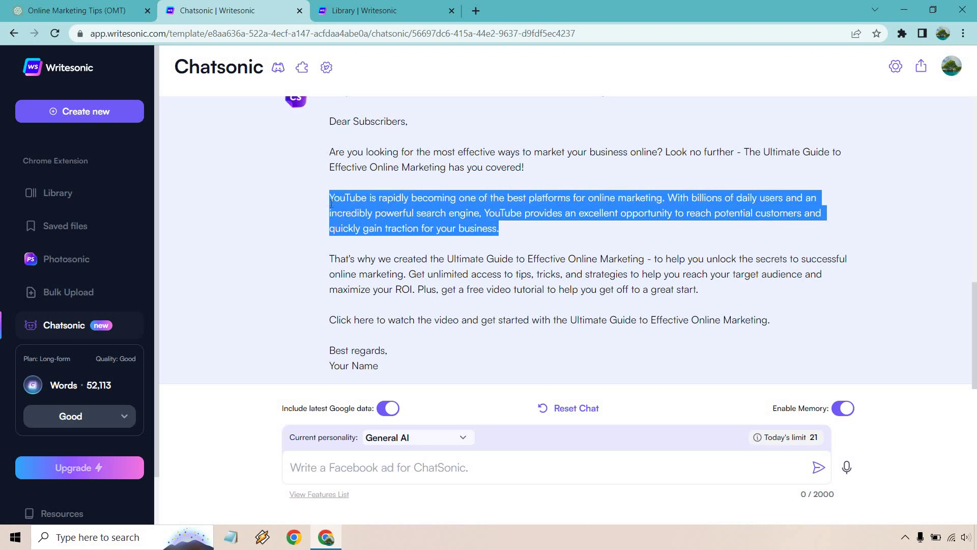
left_click(524, 227)
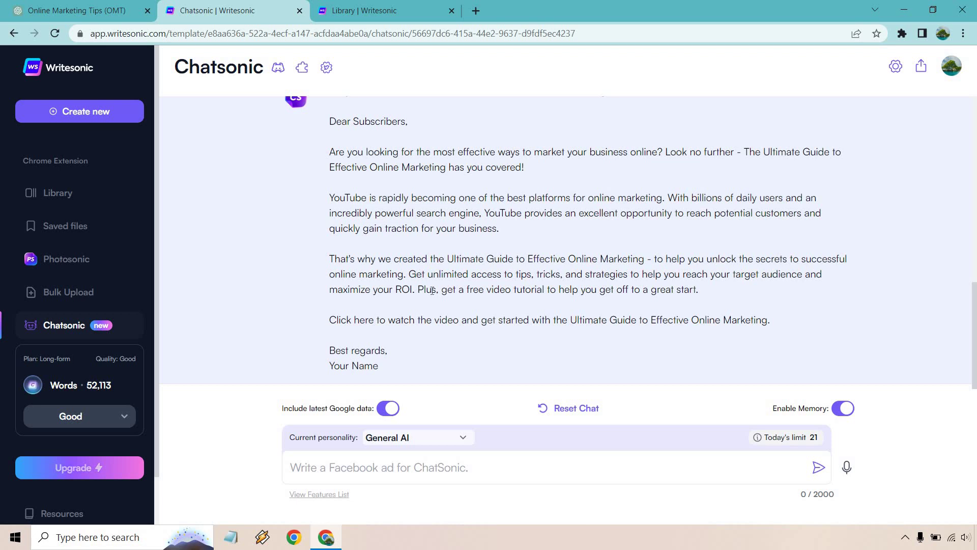
left_click_drag(328, 320, 757, 321)
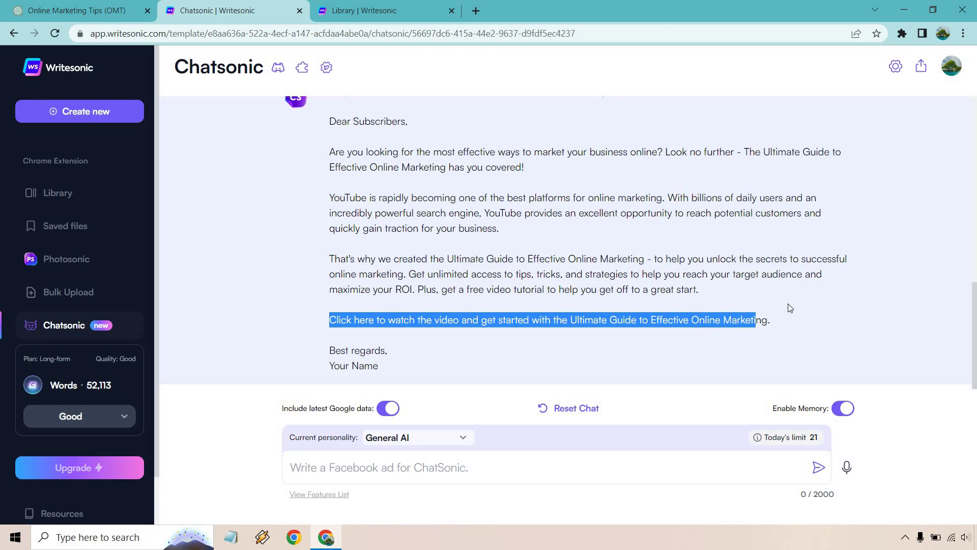
left_click(800, 285)
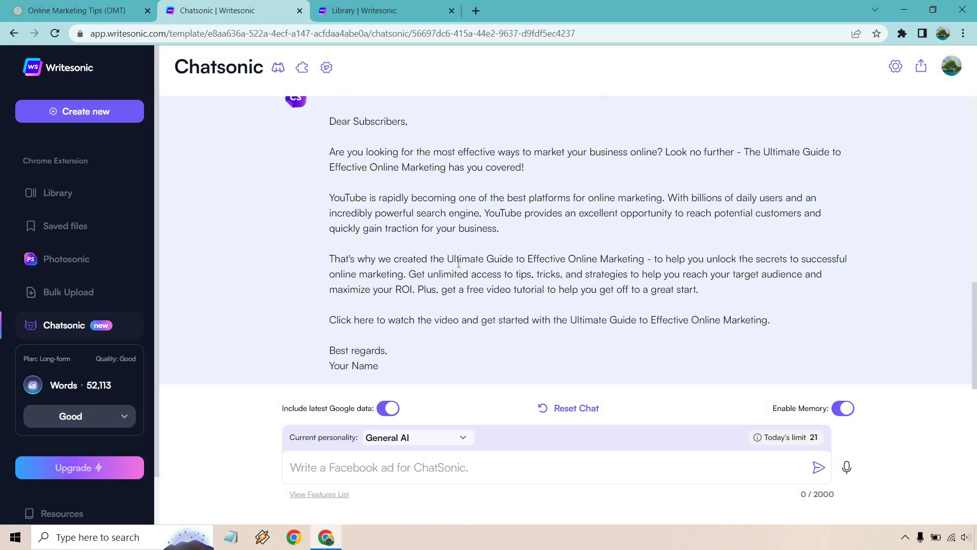
left_click(76, 10)
Highlight ChatGPT's opening sentence, the 'marketing is YouTube' phrase, and the body paragraphs.
scroll(811, 269, "up", 3)
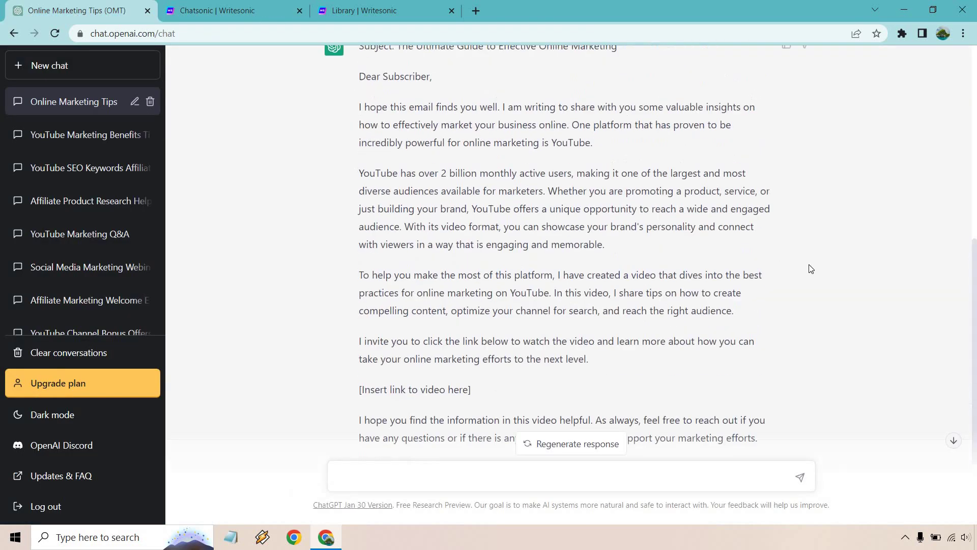
scroll(853, 281, "up", 1)
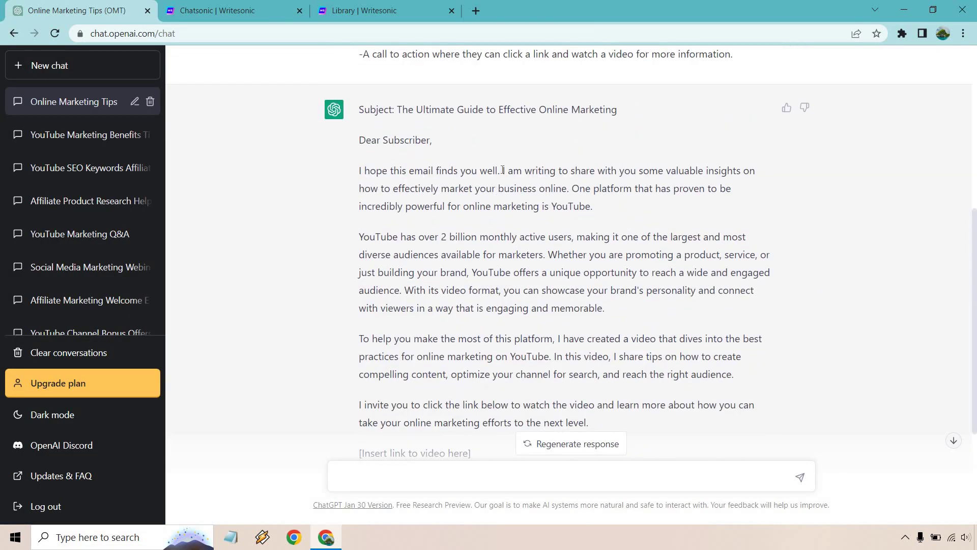
left_click_drag(502, 171, 480, 171)
left_click_drag(401, 172, 358, 176)
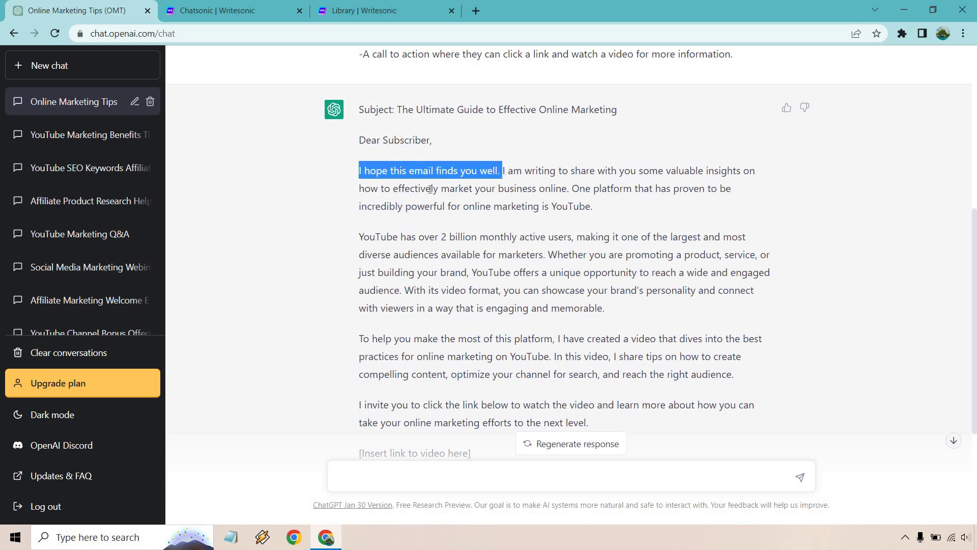
left_click(605, 203)
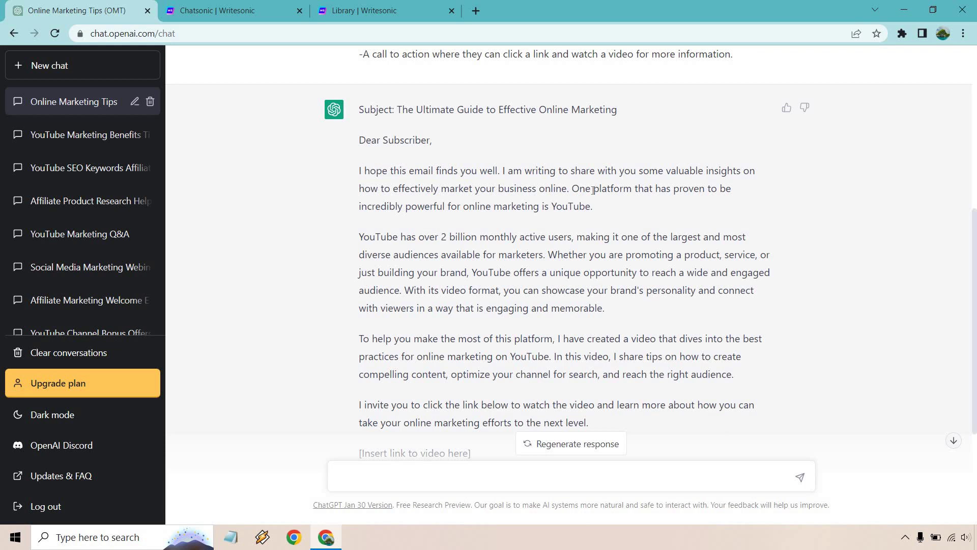
left_click_drag(594, 206, 492, 206)
left_click(493, 207)
left_click_drag(614, 311, 359, 239)
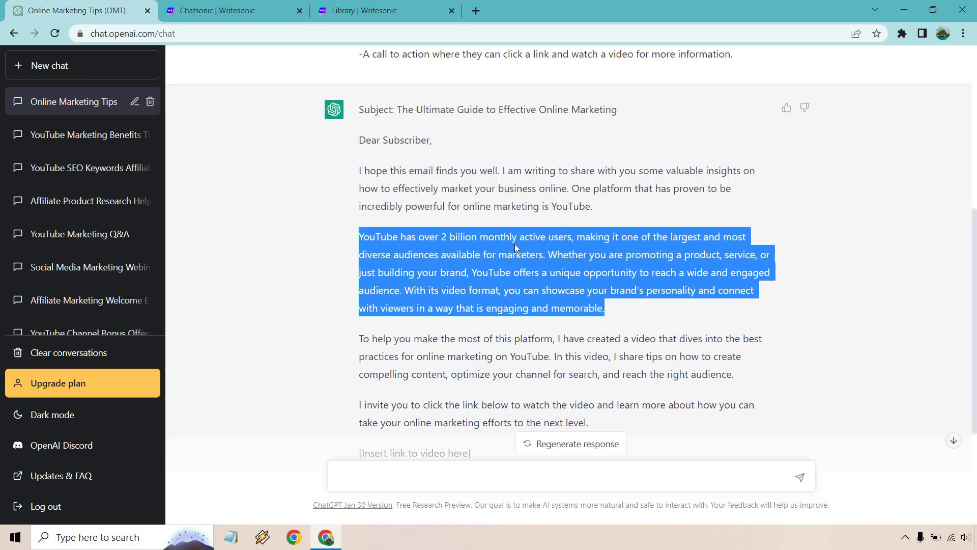
left_click(530, 263)
scroll(566, 229, "down", 3)
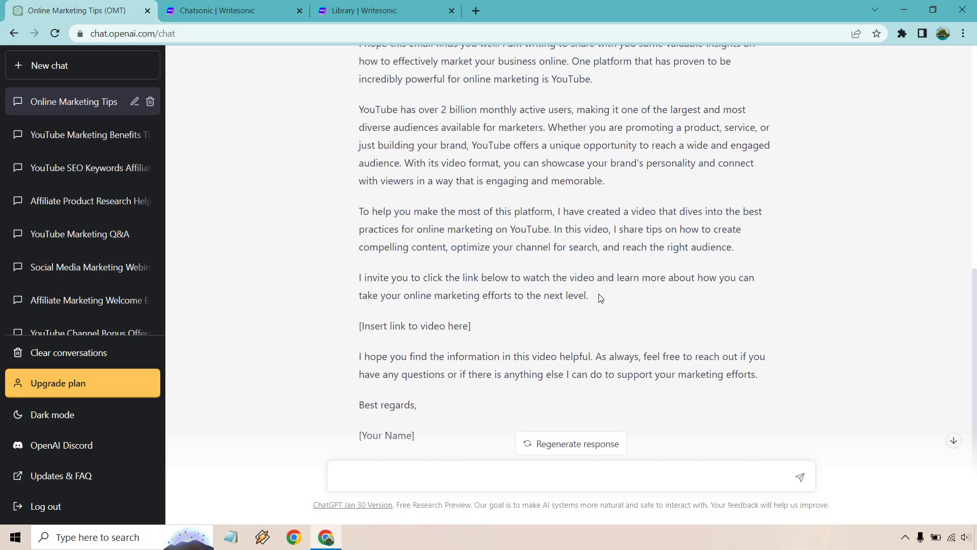
left_click_drag(592, 297, 358, 283)
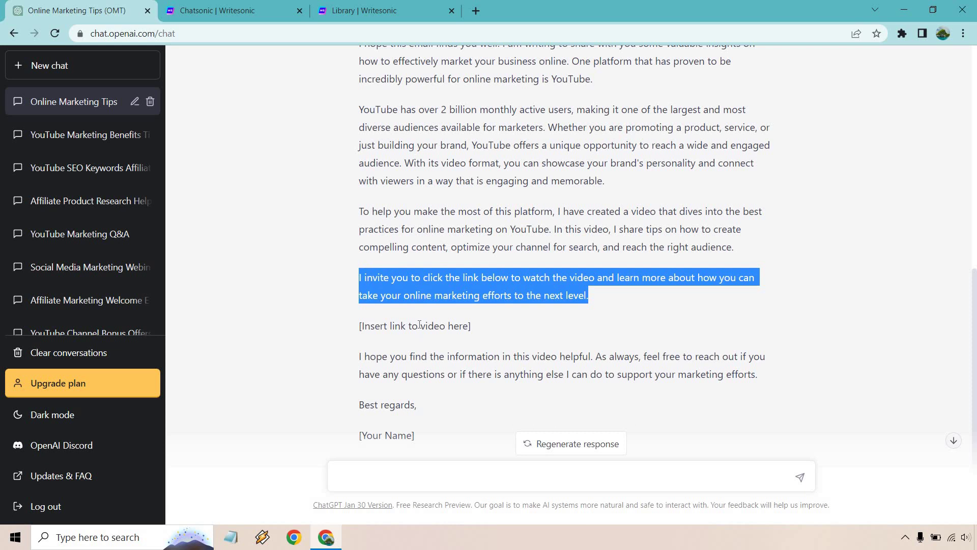
left_click(451, 356)
scroll(972, 302, "up", 1)
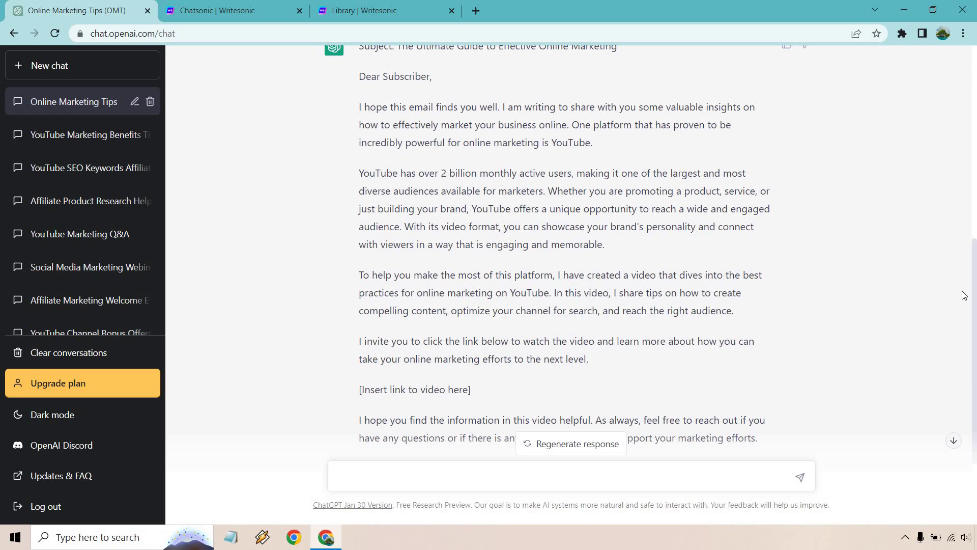
scroll(897, 228, "up", 1)
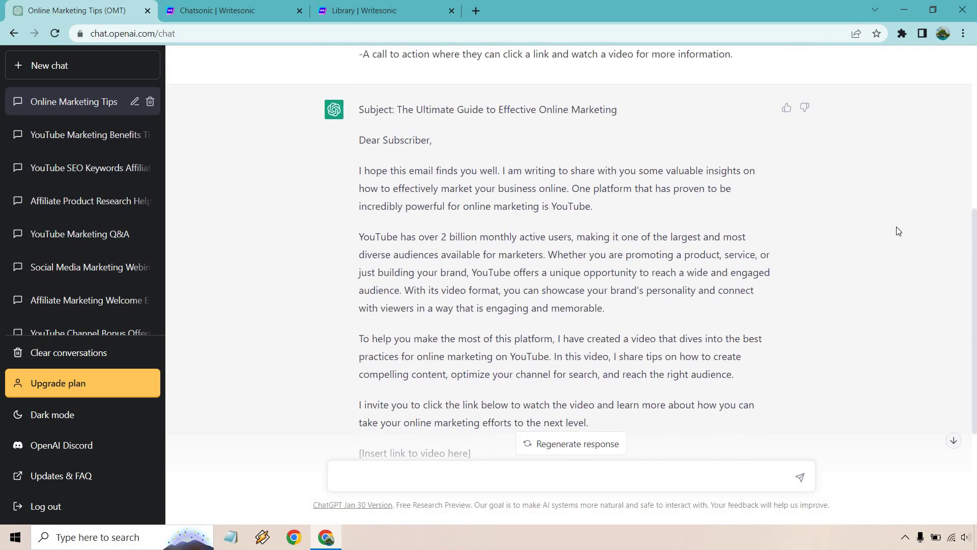
scroll(974, 244, "down", 1)
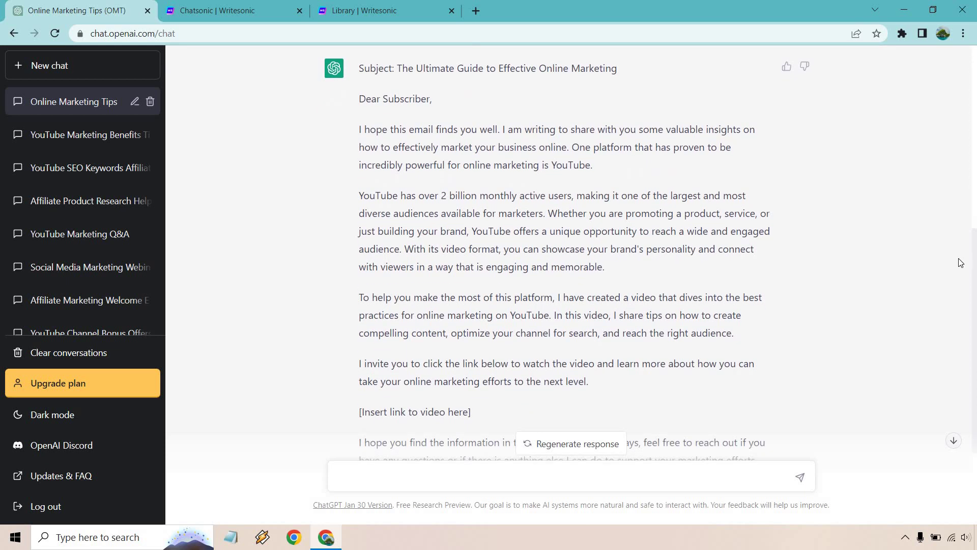
left_click(189, 10)
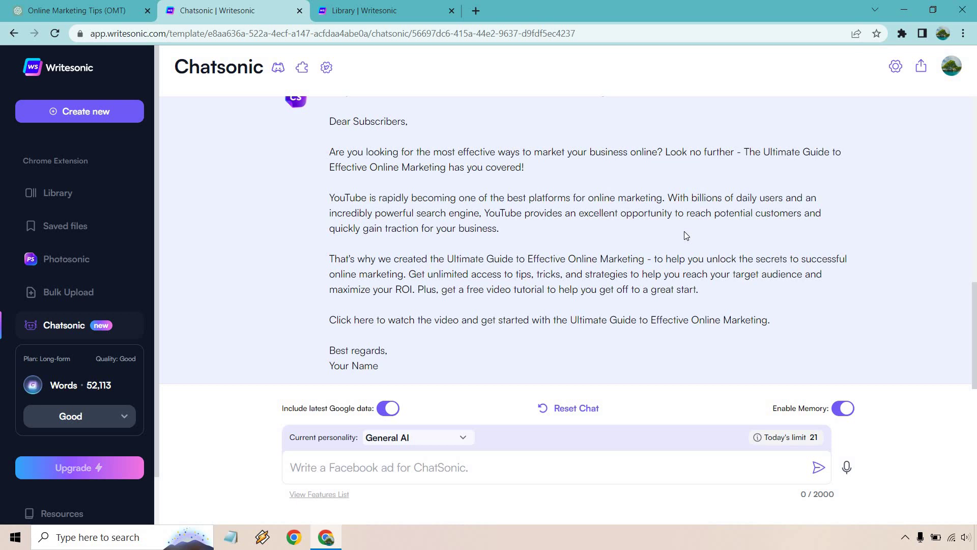
Return to ChatGPT's fresh chat holding 'Who is going to be playing in the Super Bowl in February 2023?'.
key("ctrl+shift+Tab")
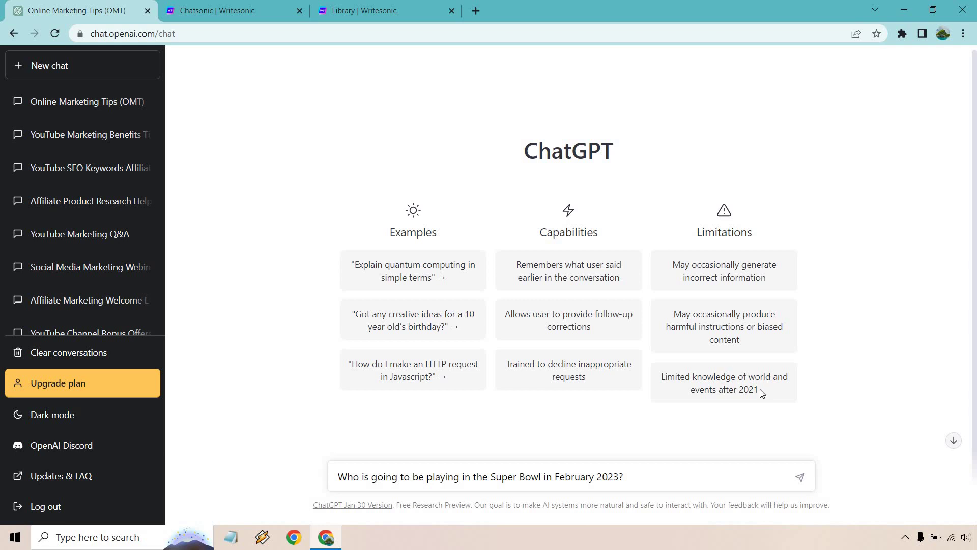
Note ChatGPT's limited-knowledge-after-2021 card, send the Super Bowl 2023 question, then switch to Chatsonic.
left_click_drag(759, 390, 679, 372)
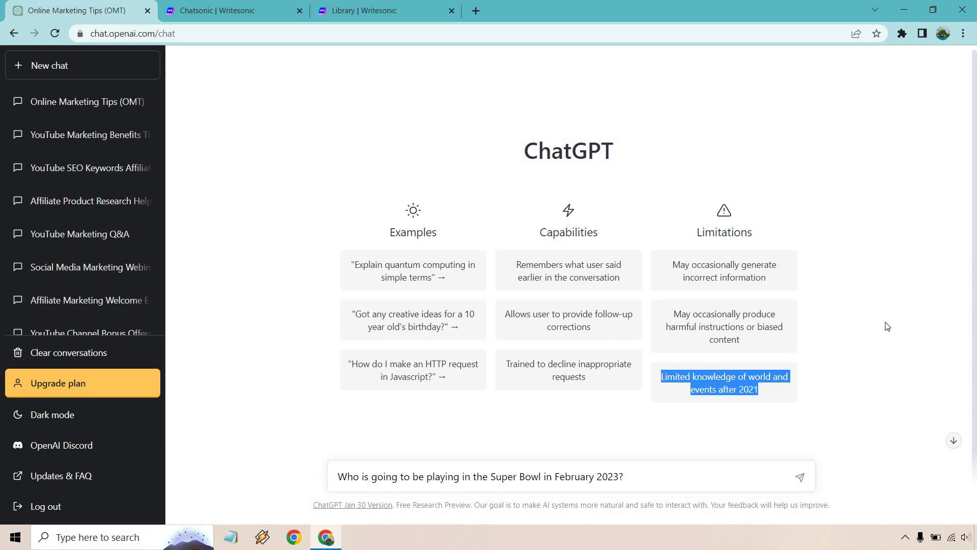
left_click(870, 331)
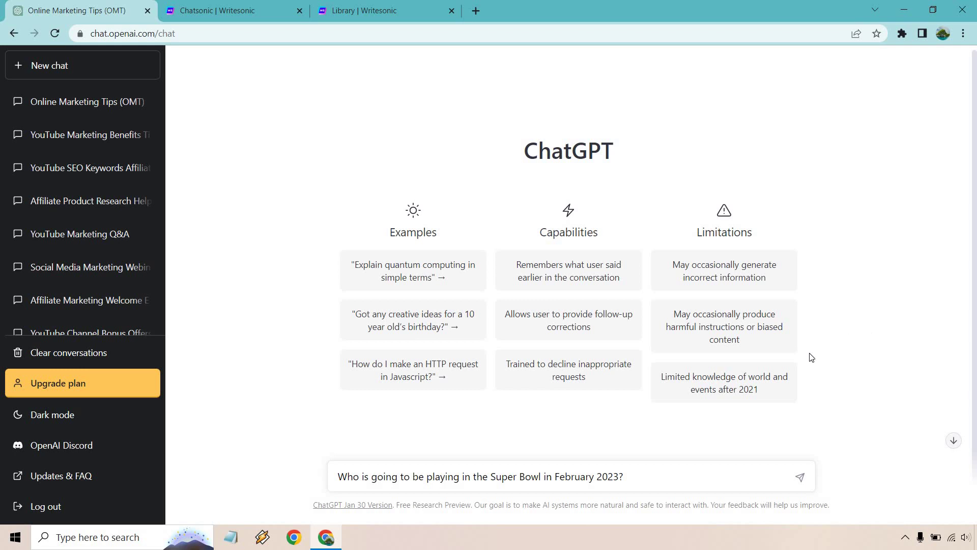
left_click(801, 477)
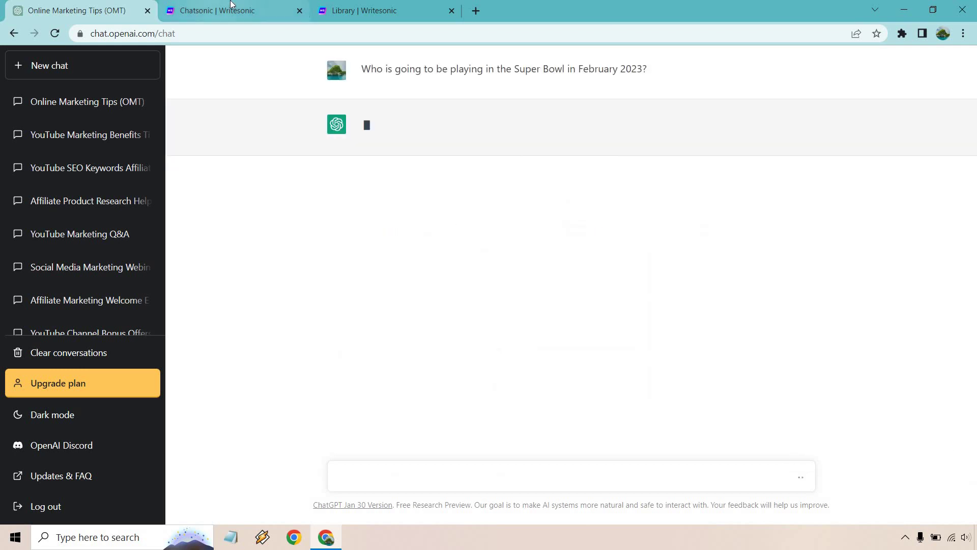
left_click(255, 16)
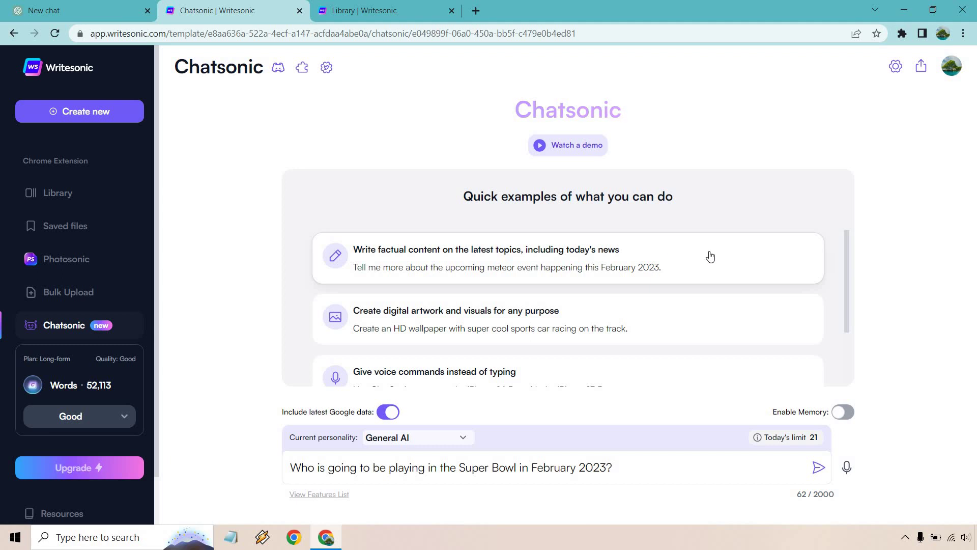
Send the Super Bowl February 2023 question to Chatsonic, then view ChatGPT's answer.
left_click(744, 472)
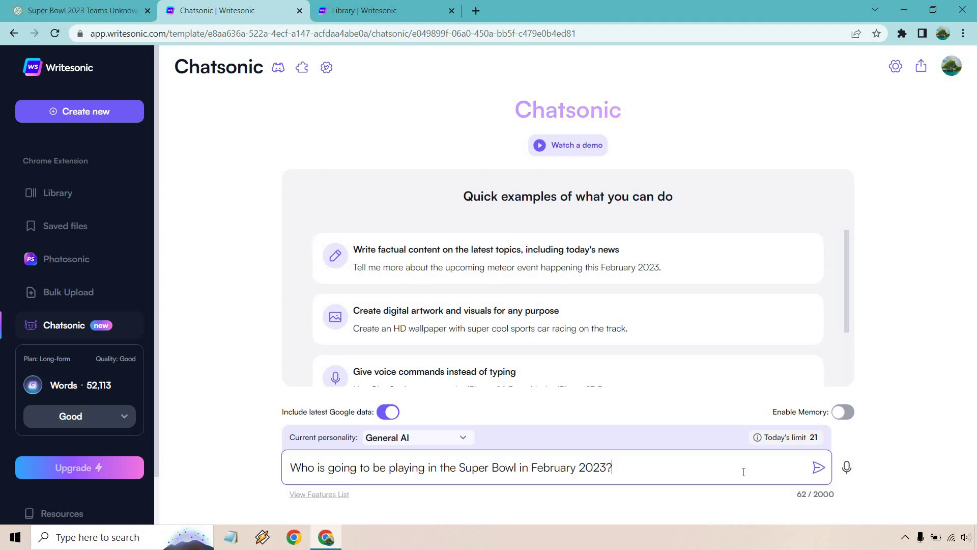
left_click(818, 468)
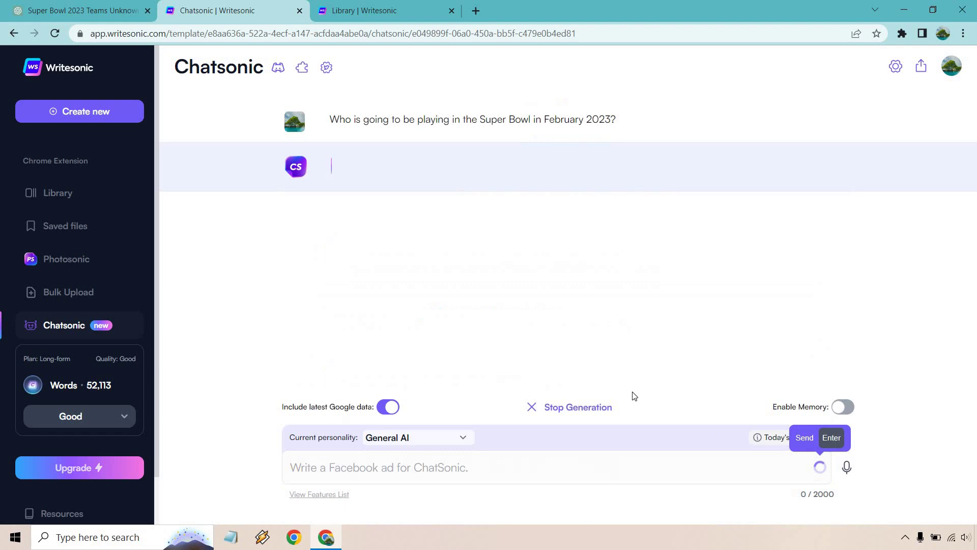
left_click(81, 10)
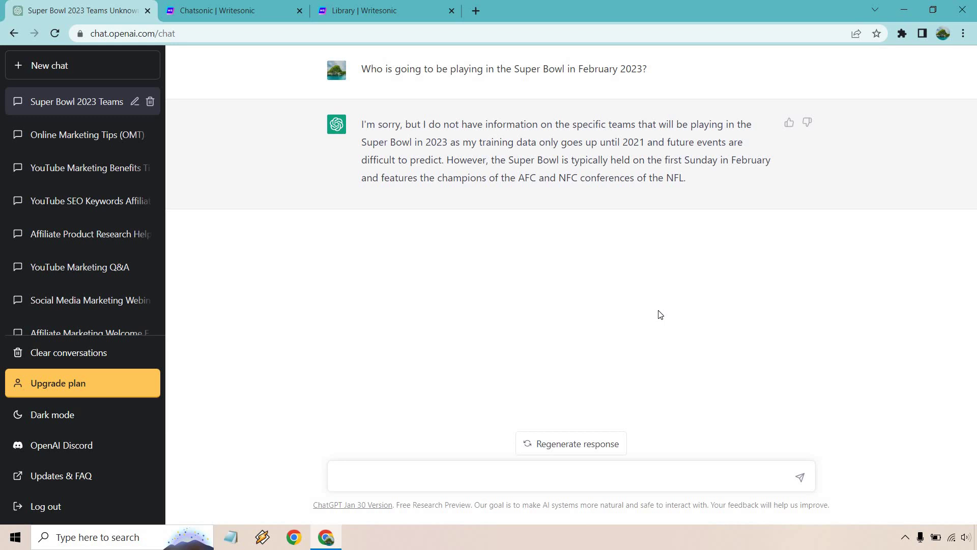
Switch to Chatsonic to read its Eagles-versus-Chiefs Super Bowl answer with three references.
left_click(214, 10)
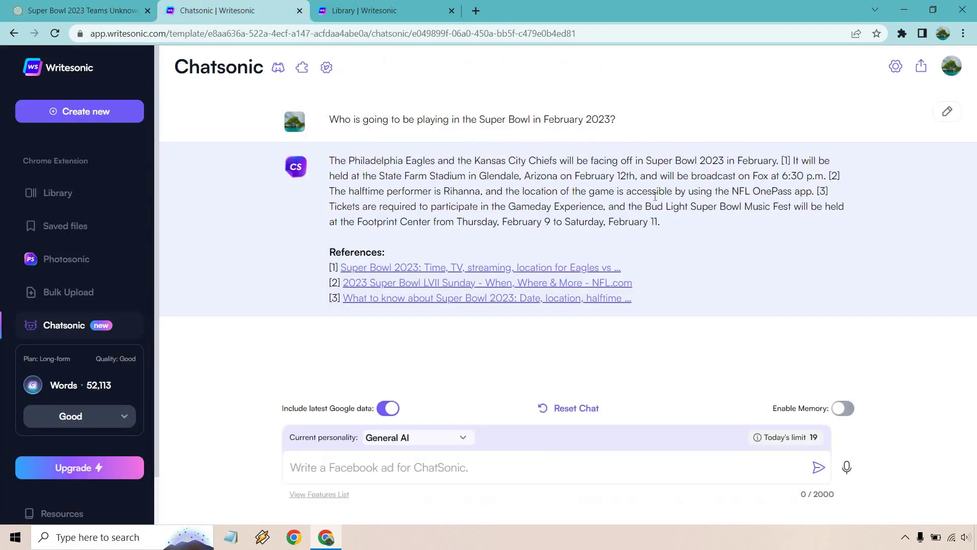